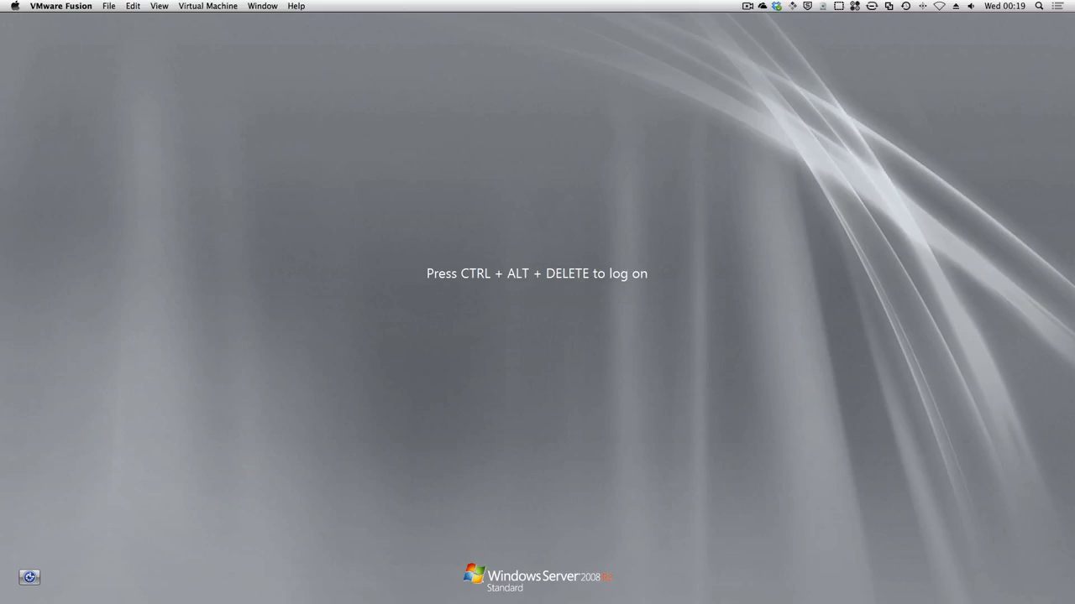
Step: Bring the Basic Housekeeping notes into view, read the static IP and server name tasks, and move the notes aside again
{"action": "left_click_drag", "start_coordinate": [1074, 160], "coordinate": [574, 90]}
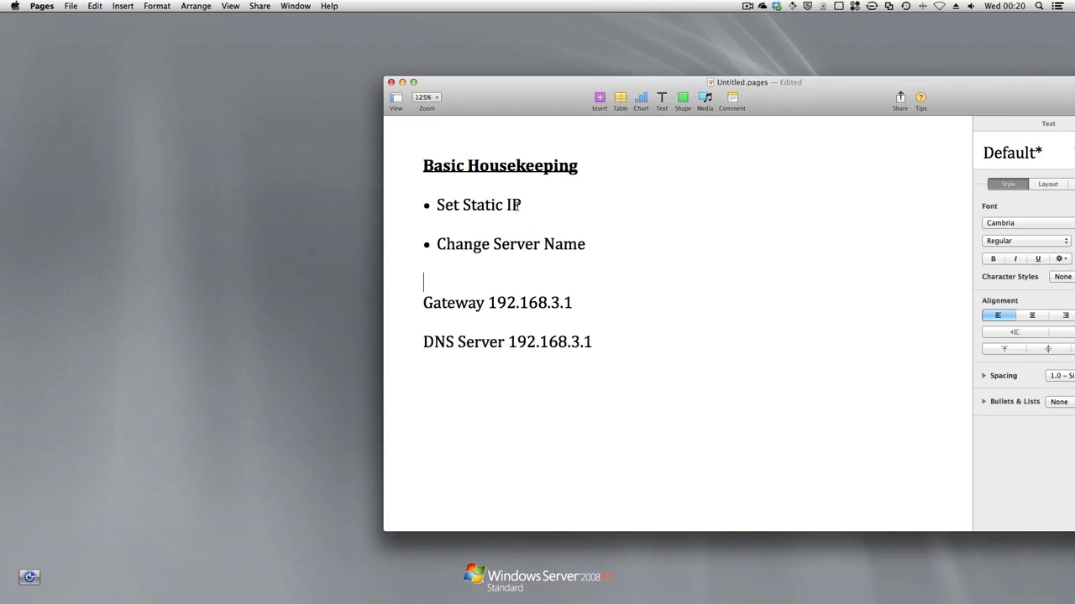
{"action": "left_click_drag", "start_coordinate": [869, 86], "coordinate": [1074, 81]}
{"action": "left_click", "coordinate": [689, 326]}
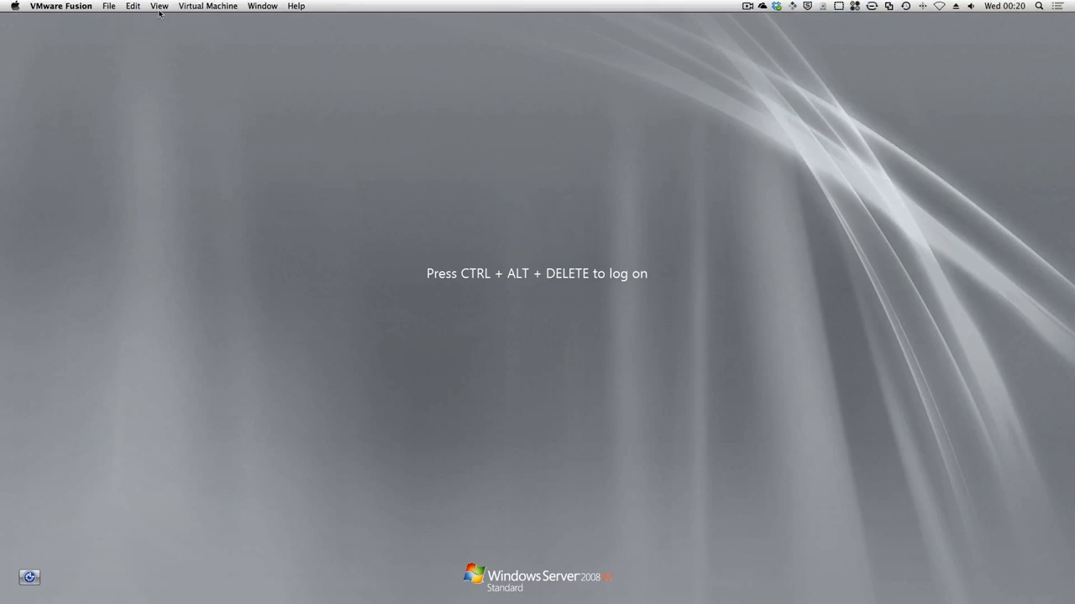
Step: Send Ctrl-Alt-Del to the virtual machine and log on as Administrator with the account password
{"action": "left_click", "coordinate": [206, 8]}
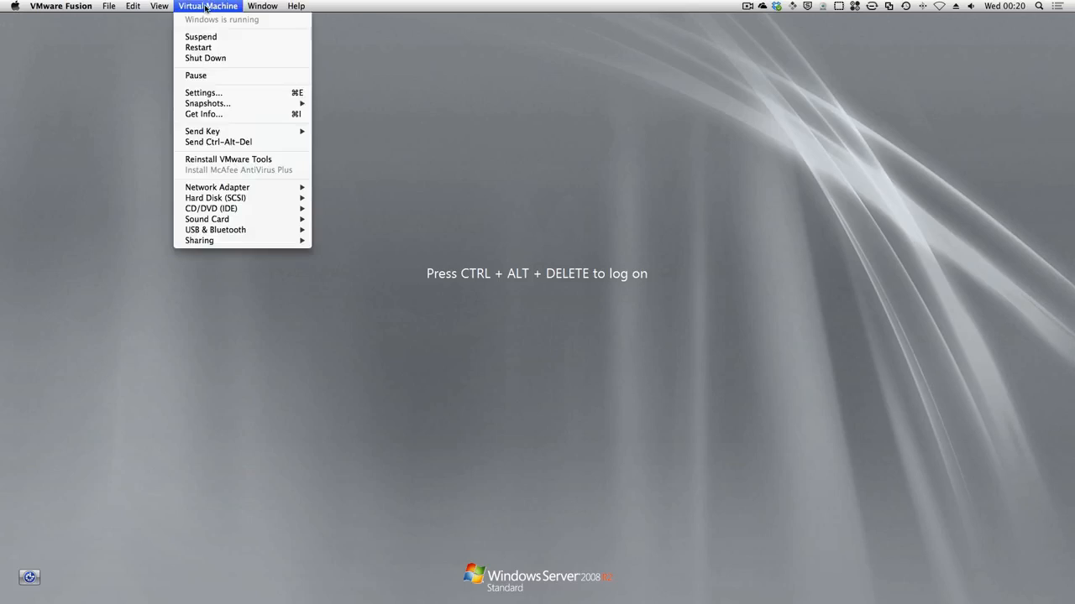
{"action": "left_click", "coordinate": [210, 141]}
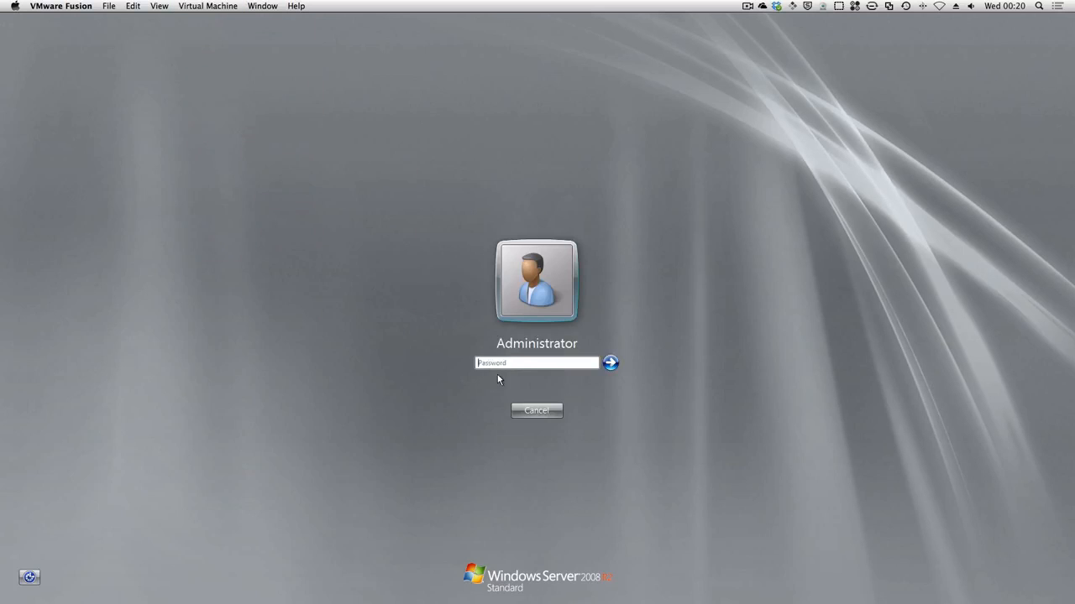
{"action": "type", "text": "••••••"}
{"action": "key", "text": "BackSpace"}
{"action": "key", "text": "BackSpace"}
{"action": "key", "text": "BackSpace"}
{"action": "key", "text": "BackSpace"}
{"action": "type", "text": "•••••••••"}
{"action": "key", "text": "Return"}
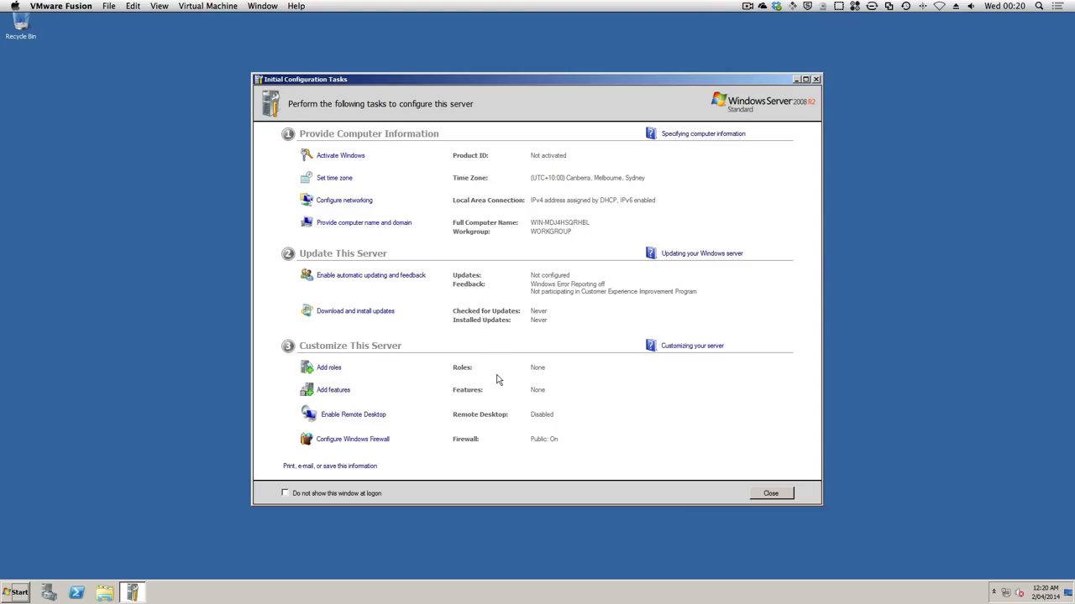
Step: Open the server's networking configuration and rename the Local Area Connection to "Green Connection"
{"action": "left_click", "coordinate": [335, 205]}
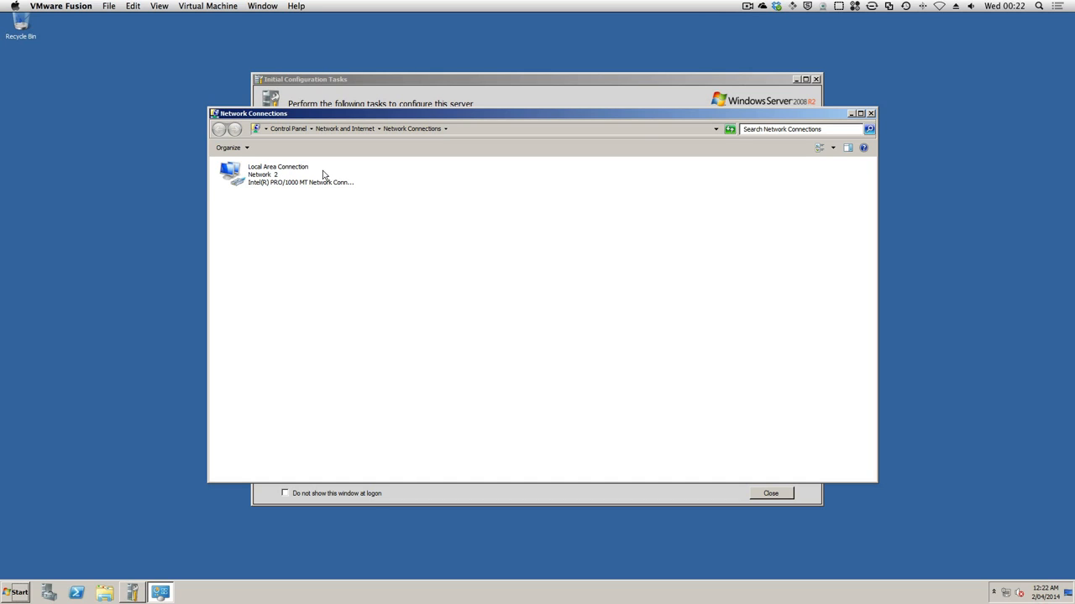
{"action": "right_click", "coordinate": [265, 175]}
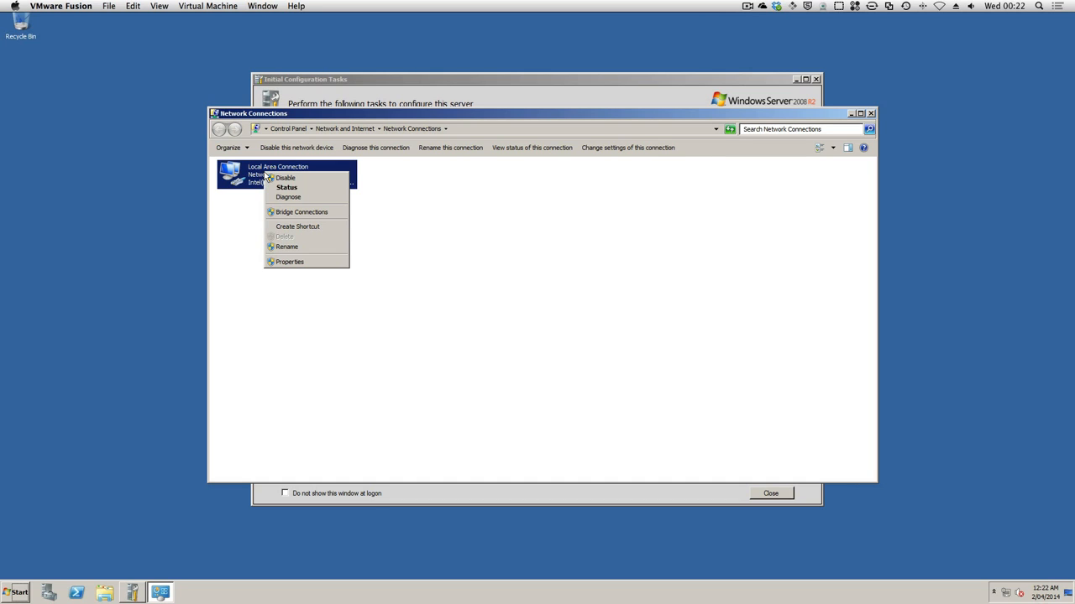
{"action": "left_click", "coordinate": [284, 247]}
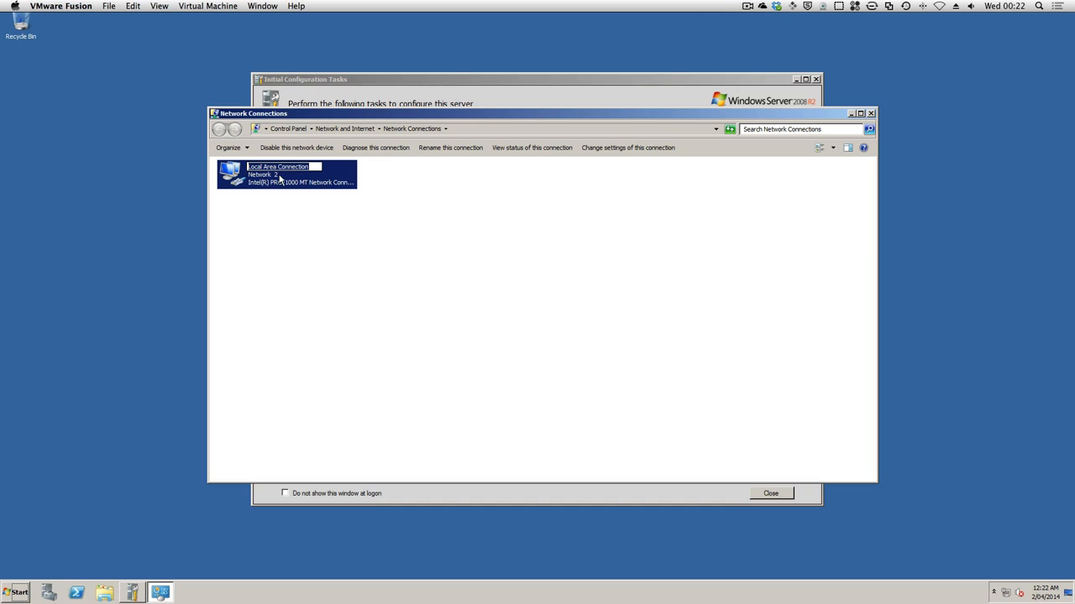
{"action": "left_click_drag", "start_coordinate": [277, 168], "coordinate": [221, 170]}
{"action": "type", "text": "G"}
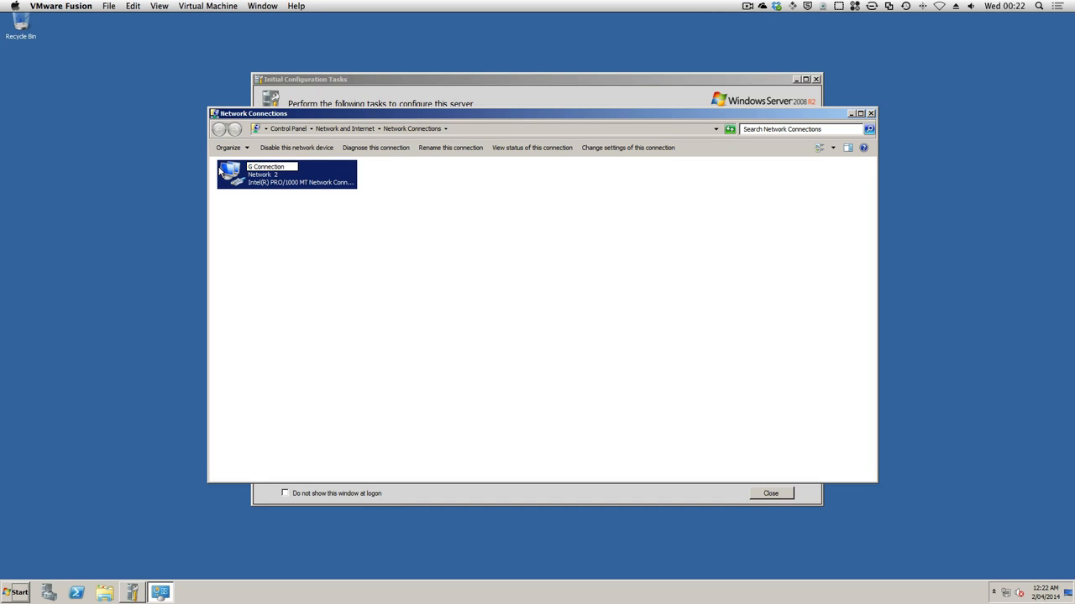
{"action": "type", "text": "i"}
{"action": "type", "text": "ee"}
{"action": "type", "text": "n"}
{"action": "key", "text": "Return"}
Step: Open the Green Connection's Internet Protocol Version 4 properties and switch them to a manually specified IP address
{"action": "right_click", "coordinate": [267, 178]}
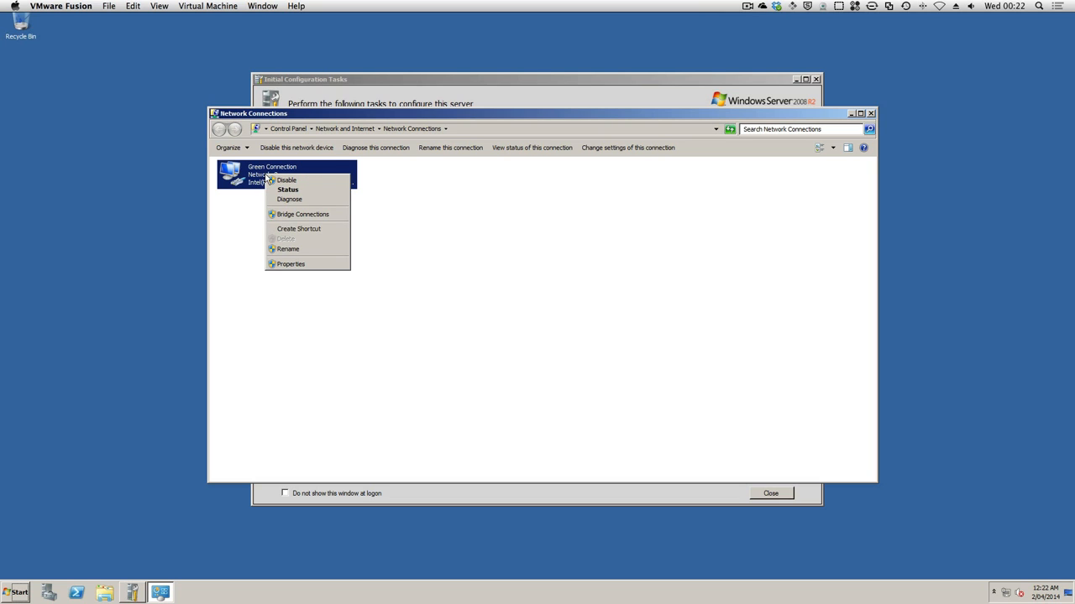
{"action": "left_click", "coordinate": [285, 264]}
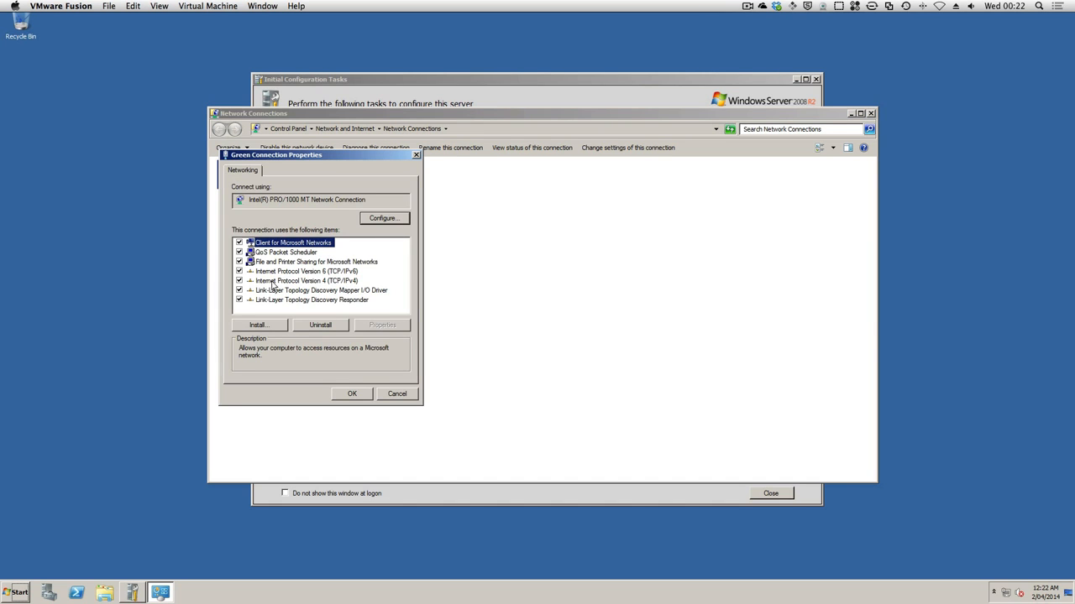
{"action": "left_click", "coordinate": [326, 281]}
{"action": "left_click", "coordinate": [399, 326]}
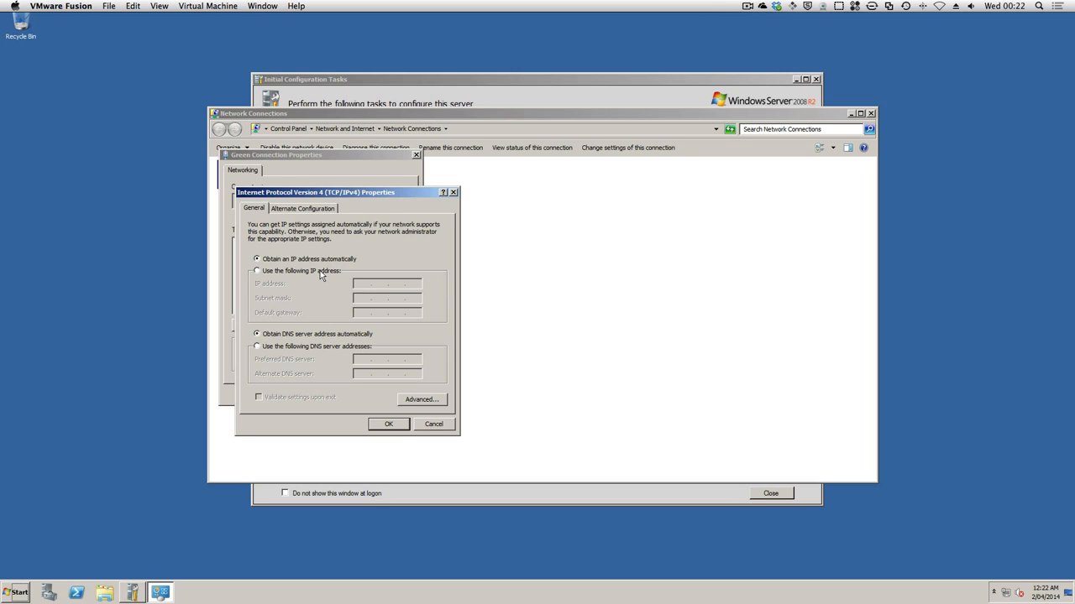
{"action": "left_click", "coordinate": [320, 270]}
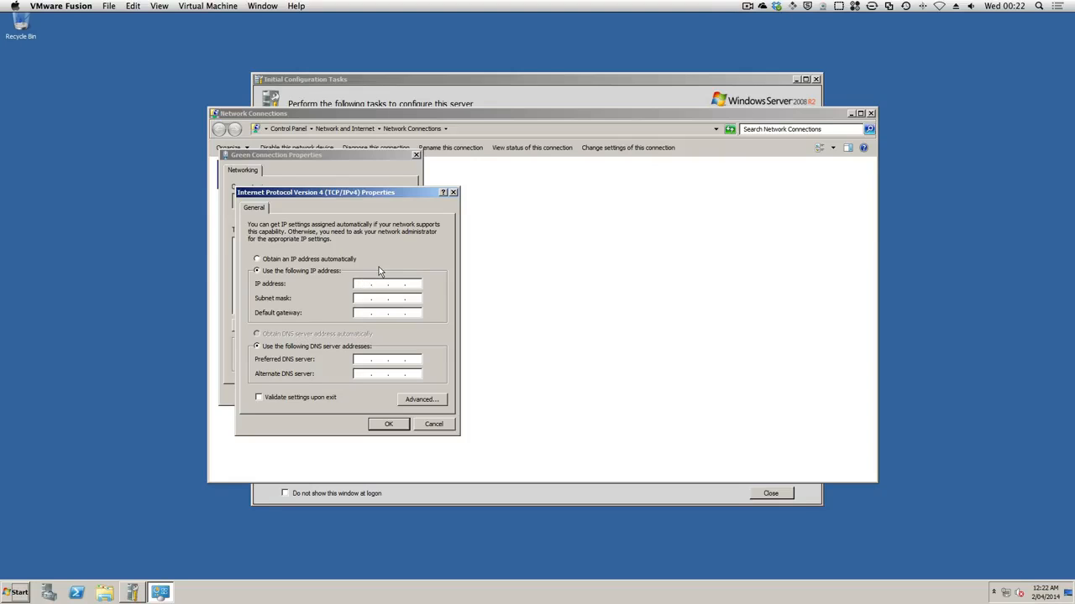
Step: Set the IP address to 192.168.3.10 with subnet mask 255.255.255.0 and default gateway 192.168.3.1
{"action": "type", "text": "192 . 168 . 3 . 10"}
{"action": "key", "text": "Tab"}
Step: Set the preferred DNS server to 192.168.3.1, then confirm the IPv4 settings and close the connection properties
{"action": "key", "text": "Tab"}
{"action": "type", "text": "192 . 168"}
{"action": "key", "text": "Tab"}
{"action": "key", "text": "Tab"}
{"action": "type", "text": "192 . 168 . 3"}
{"action": "left_click", "coordinate": [388, 423]}
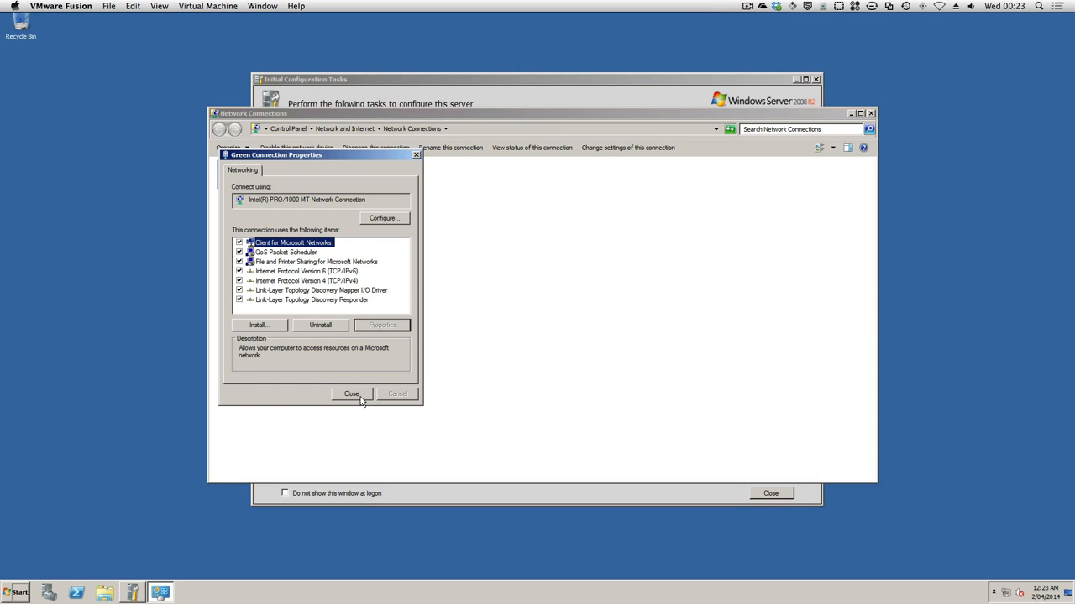
{"action": "left_click", "coordinate": [351, 394]}
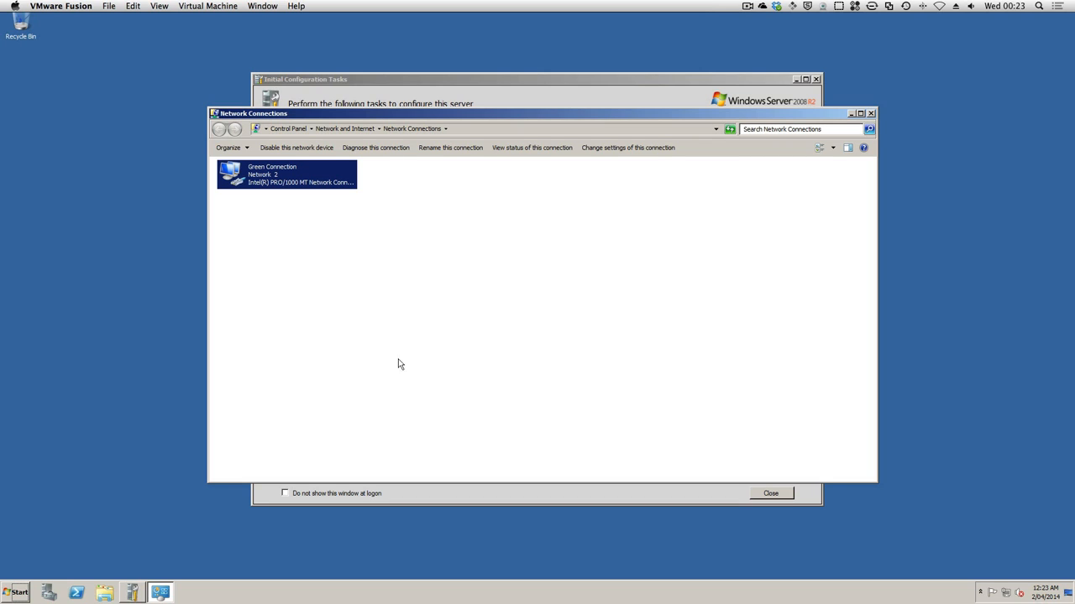
Step: Open a Command Prompt, make its window taller and set its raster font size to 12 x 16
{"action": "left_click", "coordinate": [15, 589]}
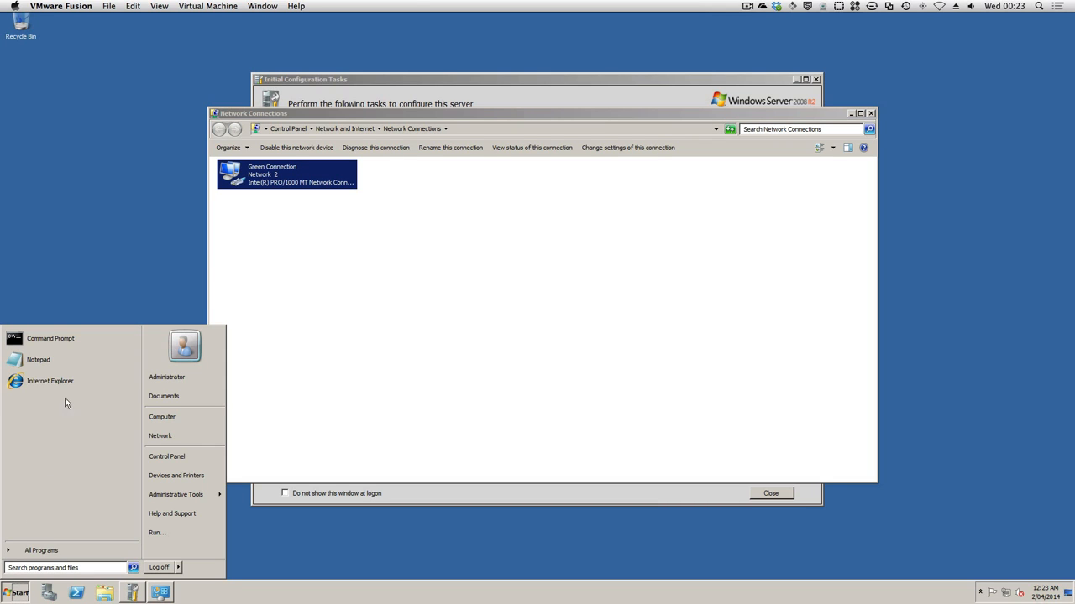
{"action": "left_click", "coordinate": [80, 342]}
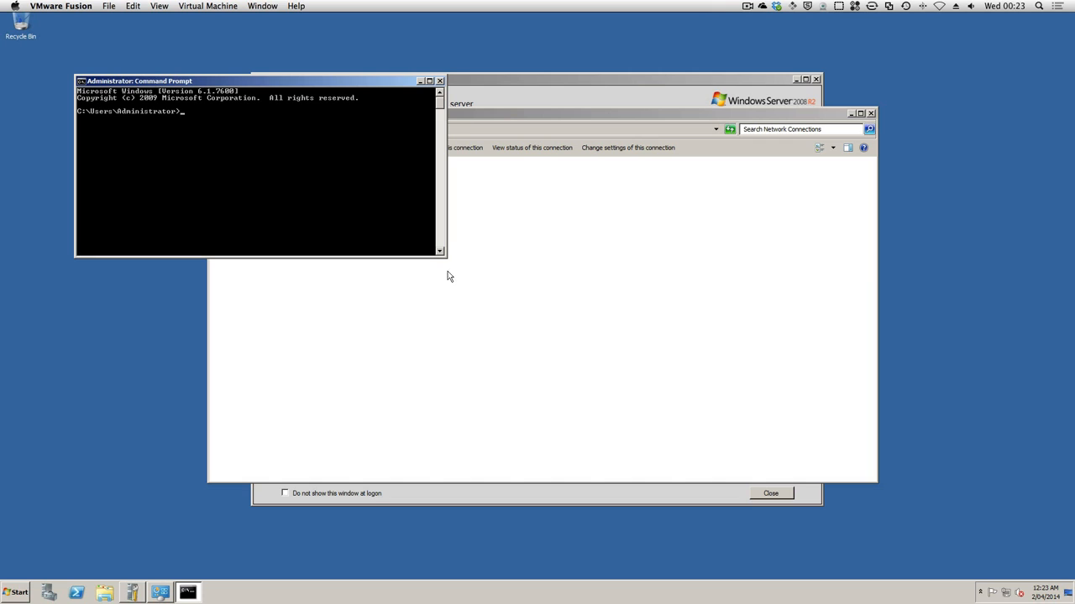
{"action": "left_click_drag", "start_coordinate": [445, 256], "coordinate": [608, 491]}
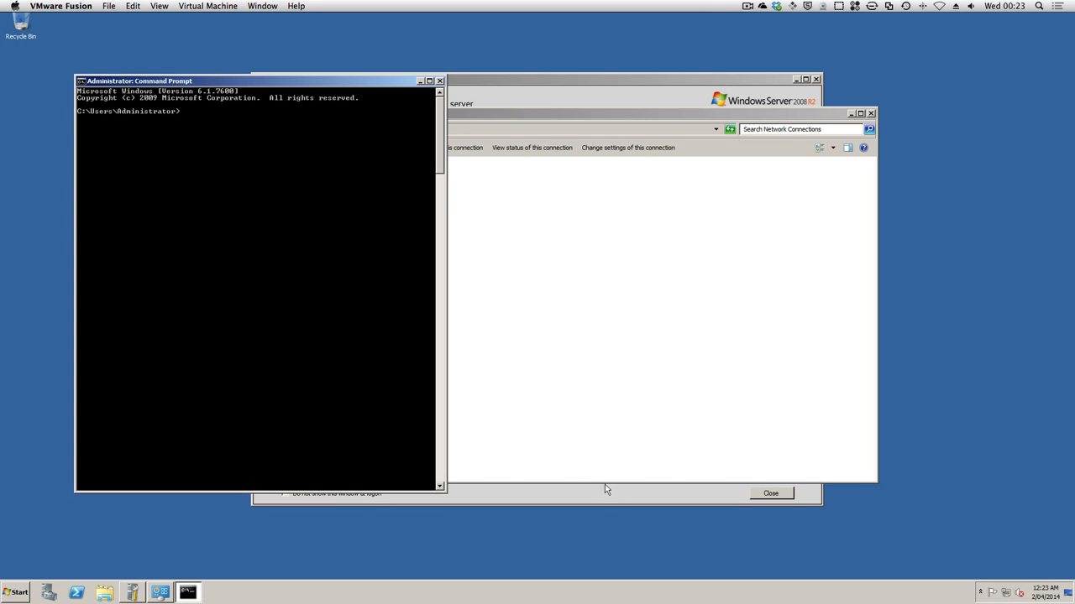
{"action": "right_click", "coordinate": [136, 82]}
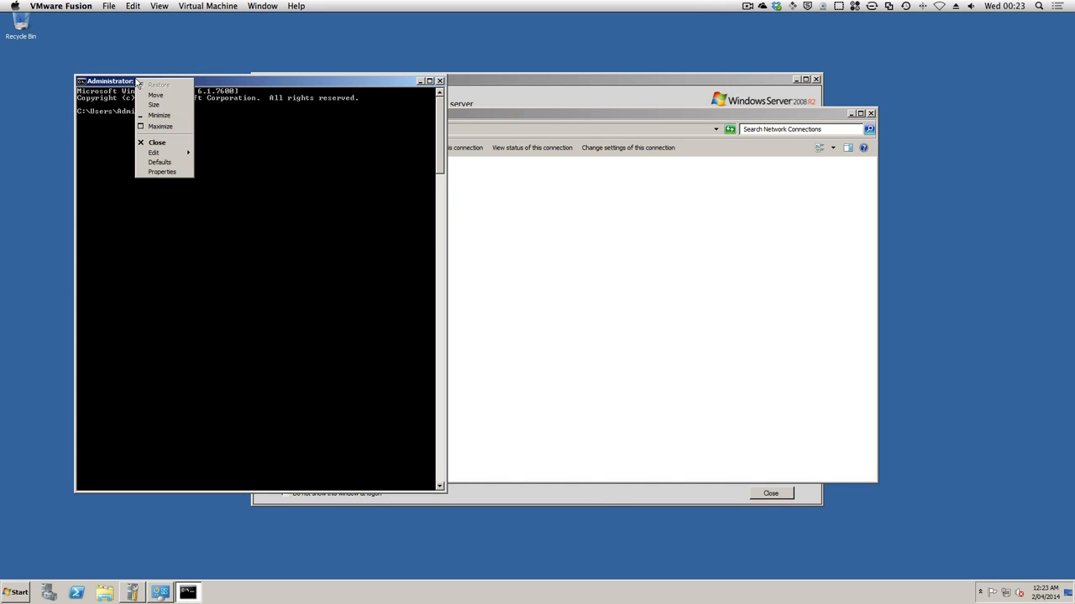
{"action": "left_click", "coordinate": [158, 173]}
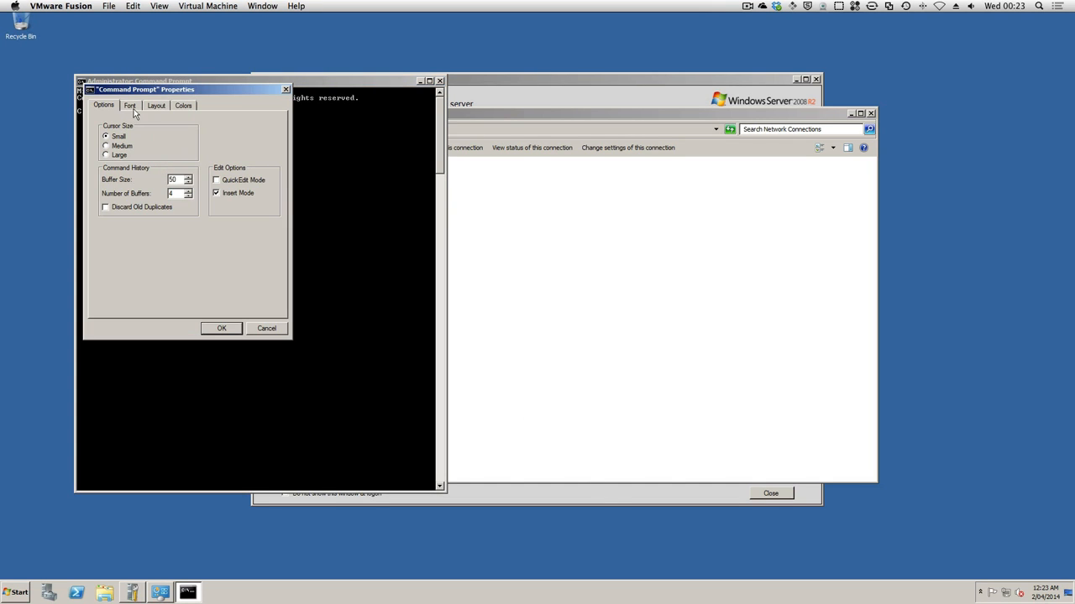
{"action": "left_click", "coordinate": [130, 106]}
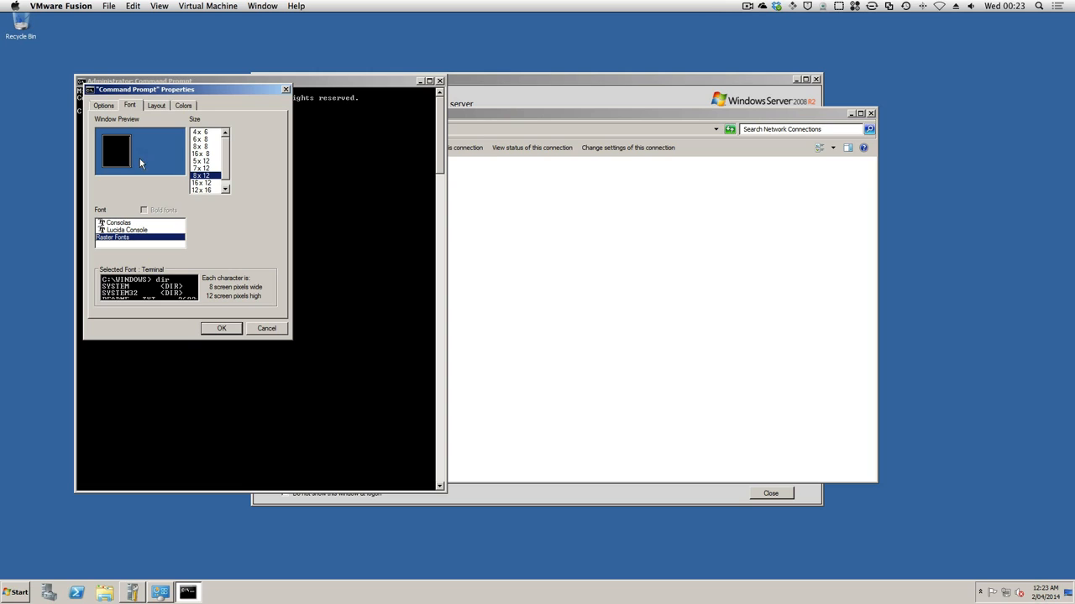
{"action": "left_click", "coordinate": [221, 328]}
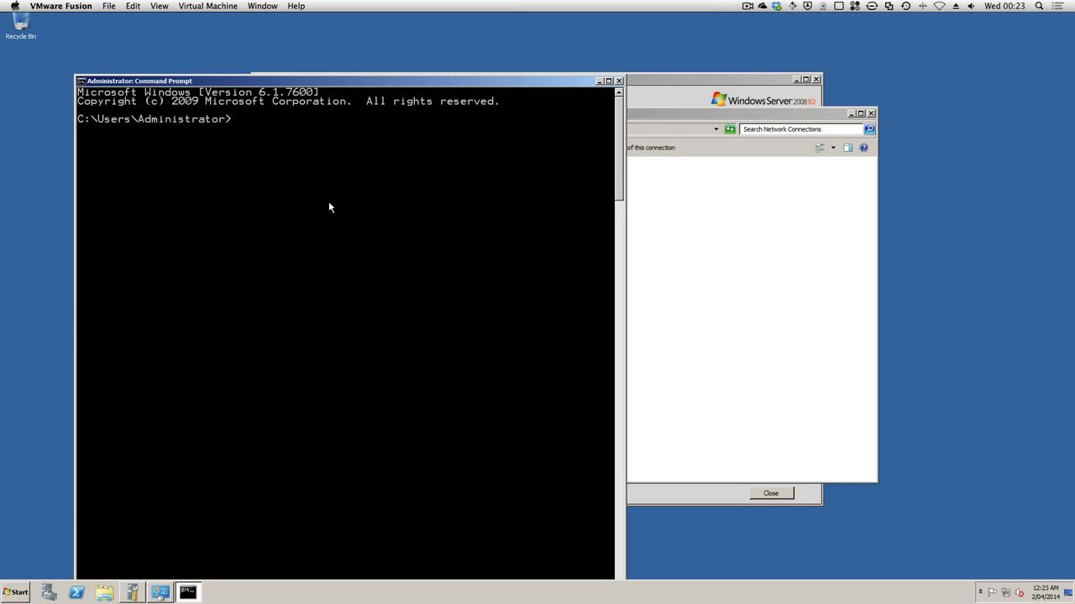
Step: Run ipconfig /all to check the Green Connection's IP, gateway and DNS settings
{"action": "type", "text": "ipconfig /all"}
{"action": "key", "text": "Return"}
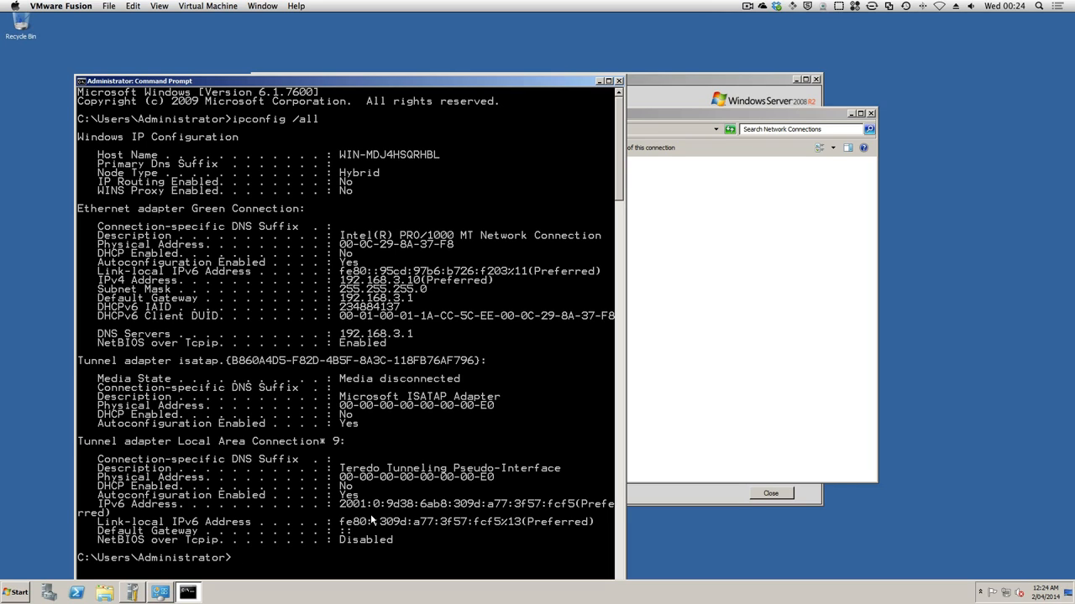
Step: Test internet connectivity by running ping google.com, then close the Command Prompt and Network Connections windows
{"action": "type", "text": "ping google.com"}
{"action": "key", "text": "Return"}
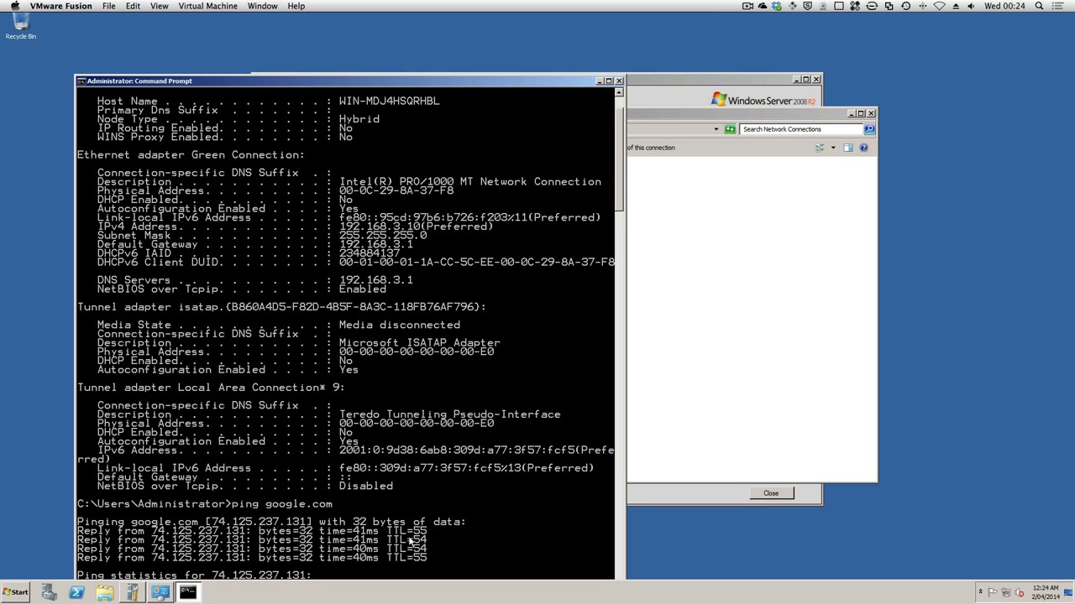
{"action": "left_click", "coordinate": [618, 82]}
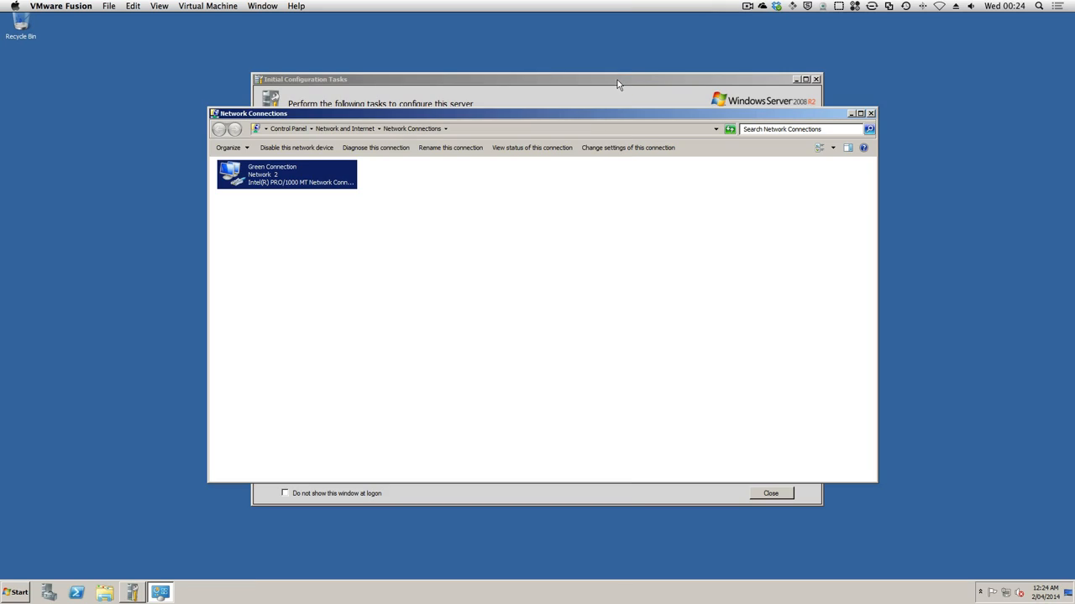
{"action": "left_click", "coordinate": [871, 114]}
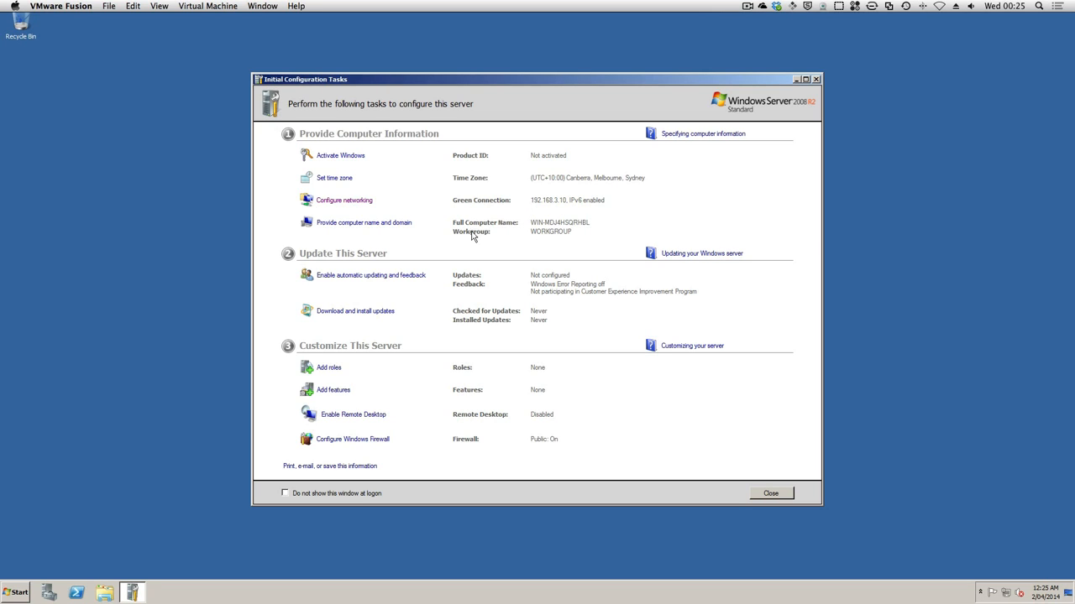
Step: Open the Computer Name/Domain Changes dialog from the initial configuration tasks and select the existing computer name for replacement
{"action": "left_click", "coordinate": [361, 224]}
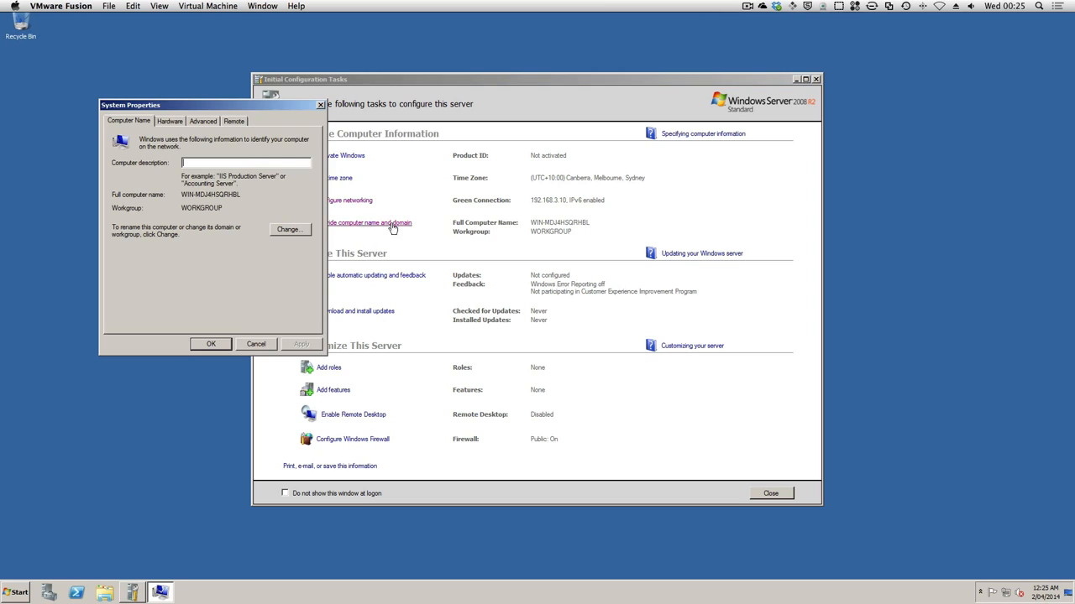
{"action": "left_click_drag", "start_coordinate": [234, 104], "coordinate": [498, 126]}
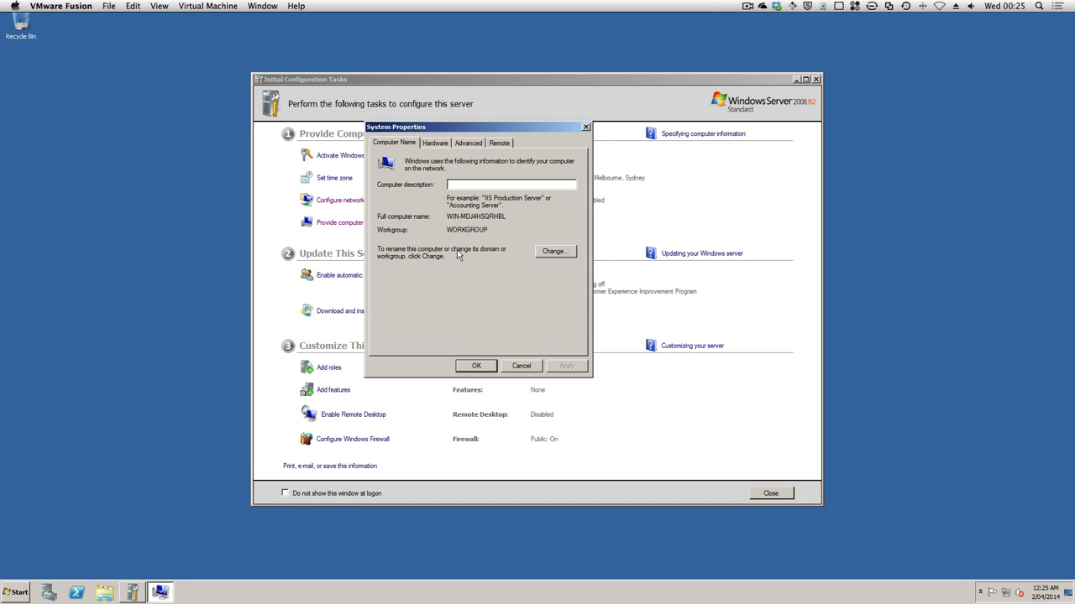
{"action": "left_click", "coordinate": [563, 252]}
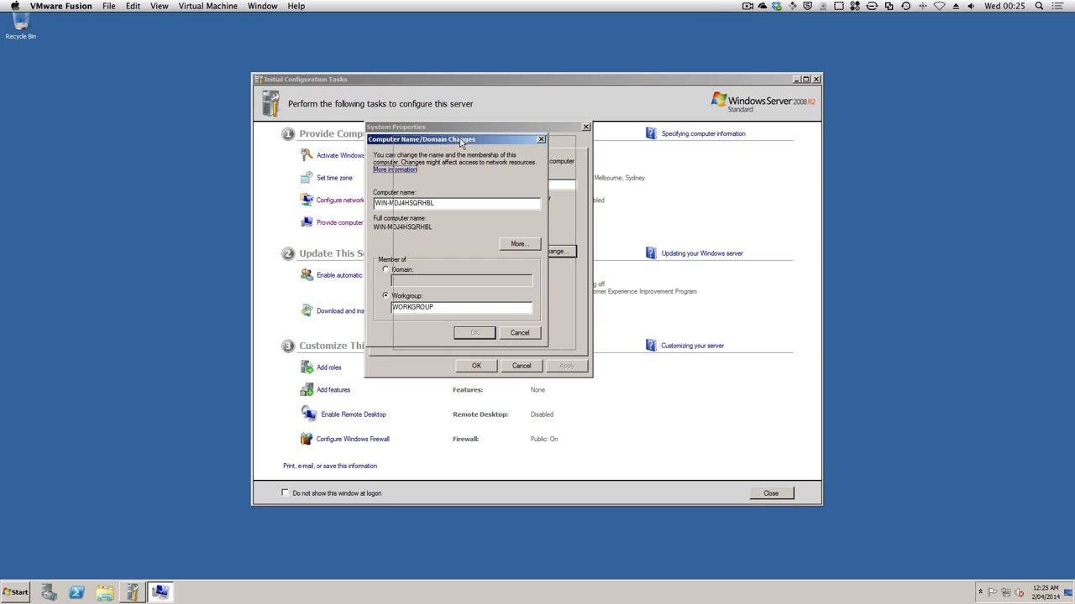
{"action": "left_click_drag", "start_coordinate": [435, 141], "coordinate": [463, 144]}
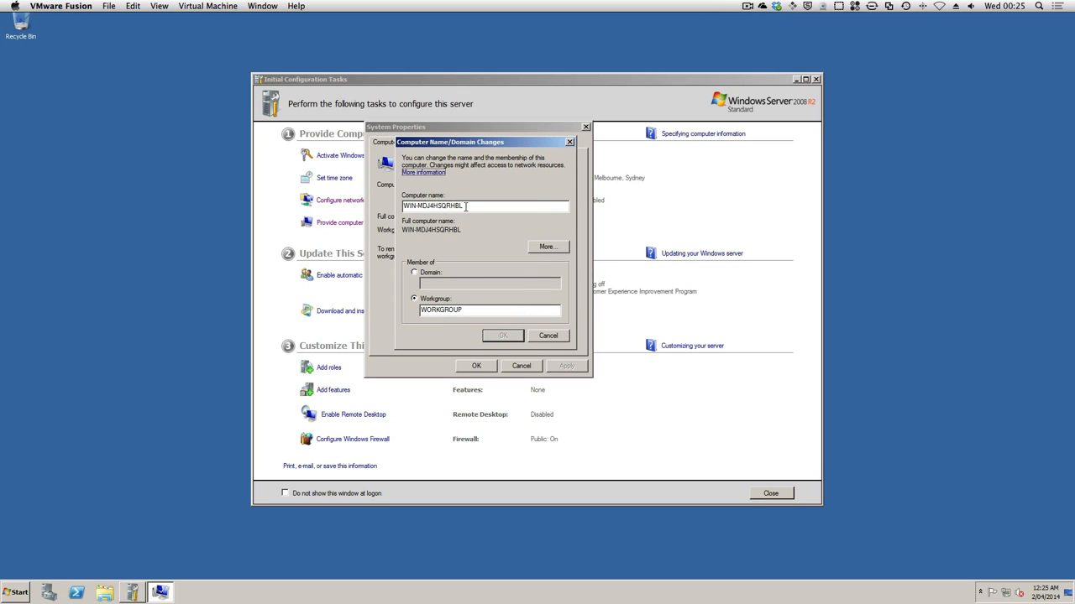
{"action": "double_click", "coordinate": [465, 206]}
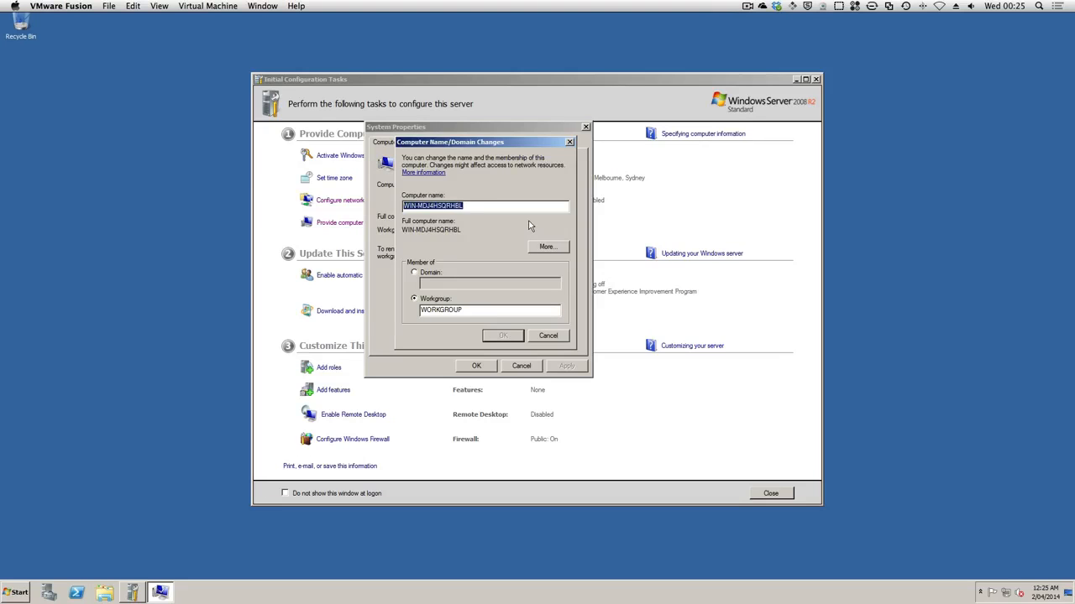
{"action": "type", "text": "FileServer"}
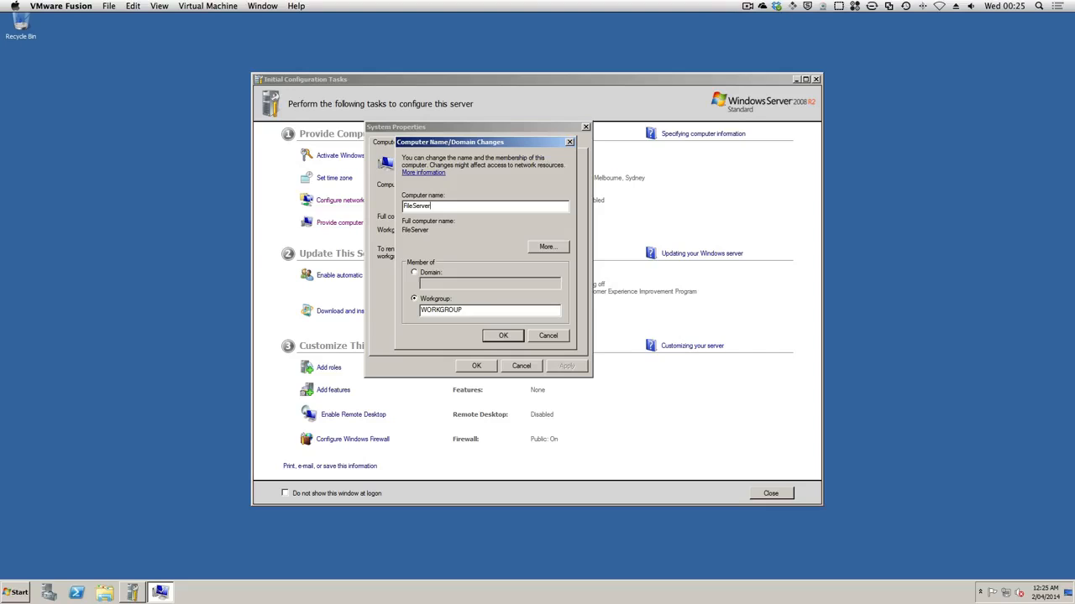
{"action": "key", "text": "BackSpace"}
{"action": "key", "text": "BackSpace"}
{"action": "key", "text": "BackSpace"}
{"action": "key", "text": "BackSpace"}
{"action": "key", "text": "BackSpace"}
{"action": "key", "text": "BackSpace"}
{"action": "key", "text": "BackSpace"}
{"action": "key", "text": "BackSpace"}
{"action": "key", "text": "BackSpace"}
Step: Name the computer PolyServ1, acknowledge the restart requirement and close the System Properties
{"action": "type", "text": "PolyServ1"}
{"action": "left_click", "coordinate": [502, 337]}
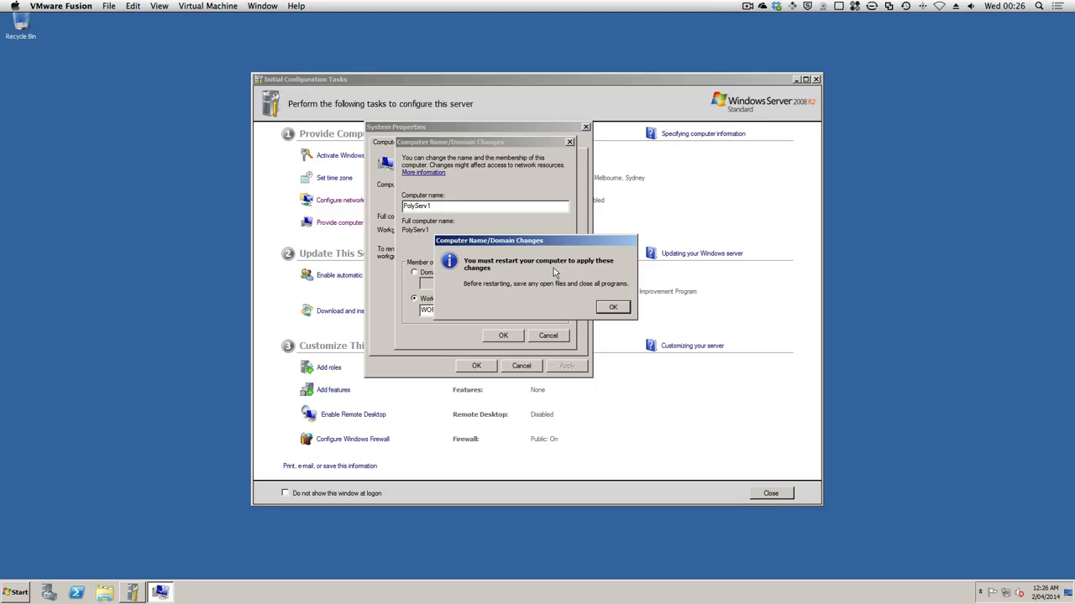
{"action": "left_click", "coordinate": [612, 309]}
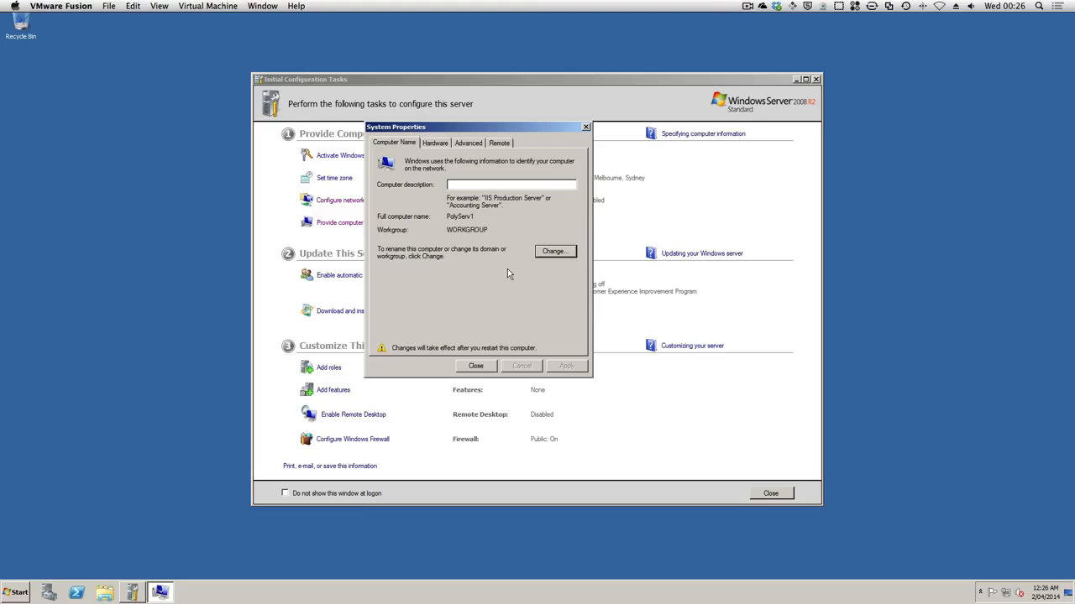
{"action": "left_click", "coordinate": [476, 367]}
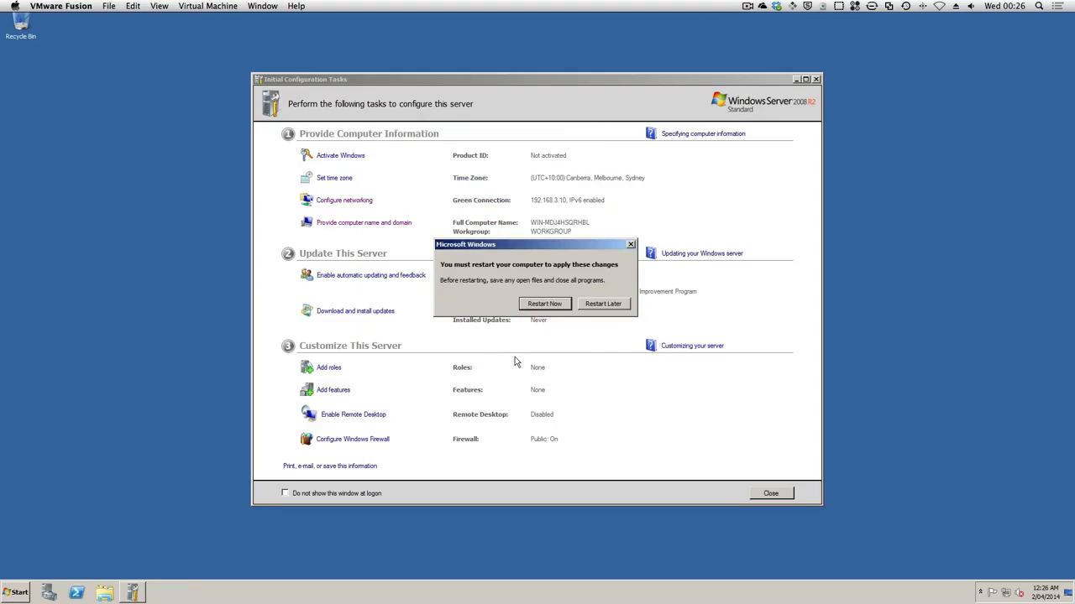